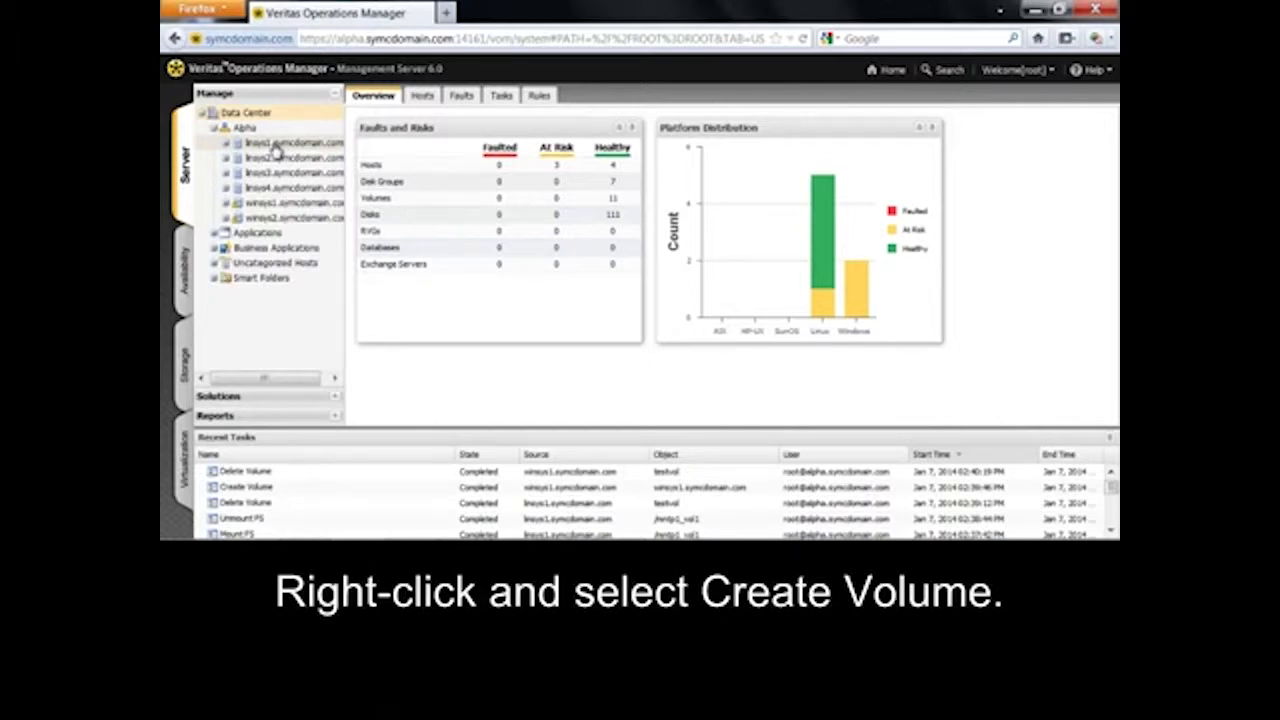
Step: Start creating a volume on host linsys1 from disk group LinDG, with disks selected manually from the group
right_click(275, 147)
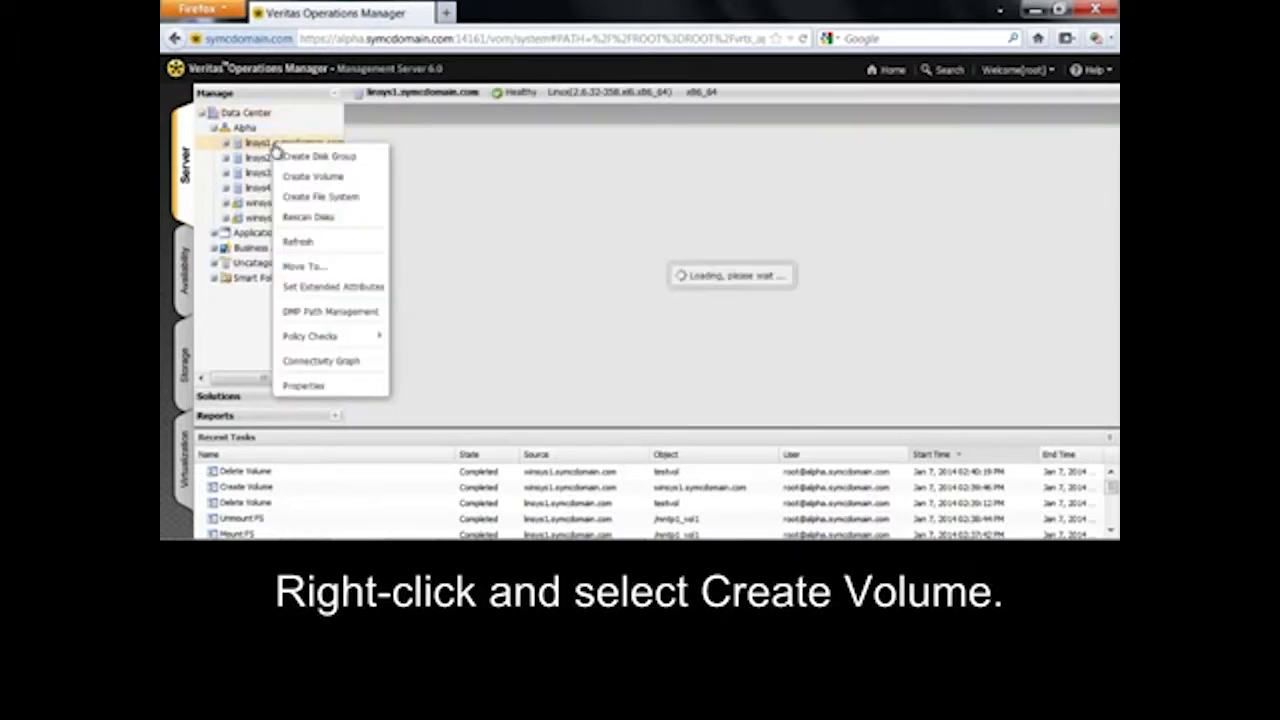
click(292, 177)
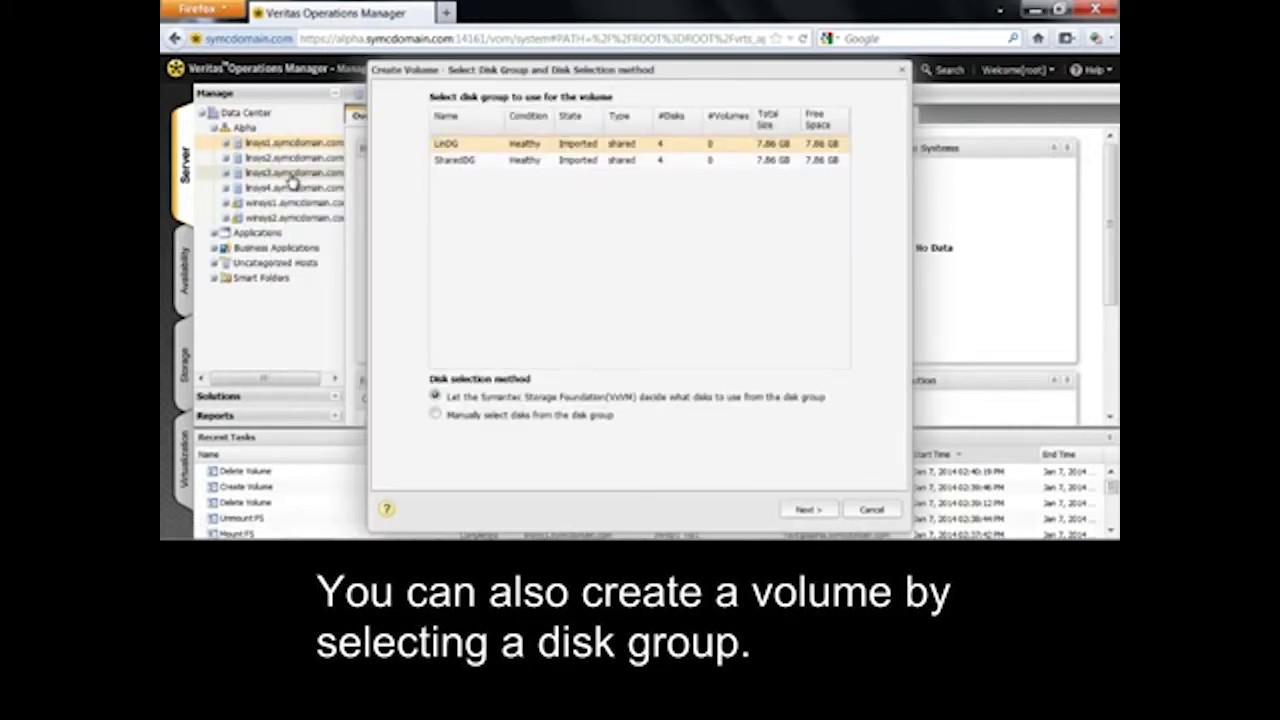
click(437, 416)
click(797, 514)
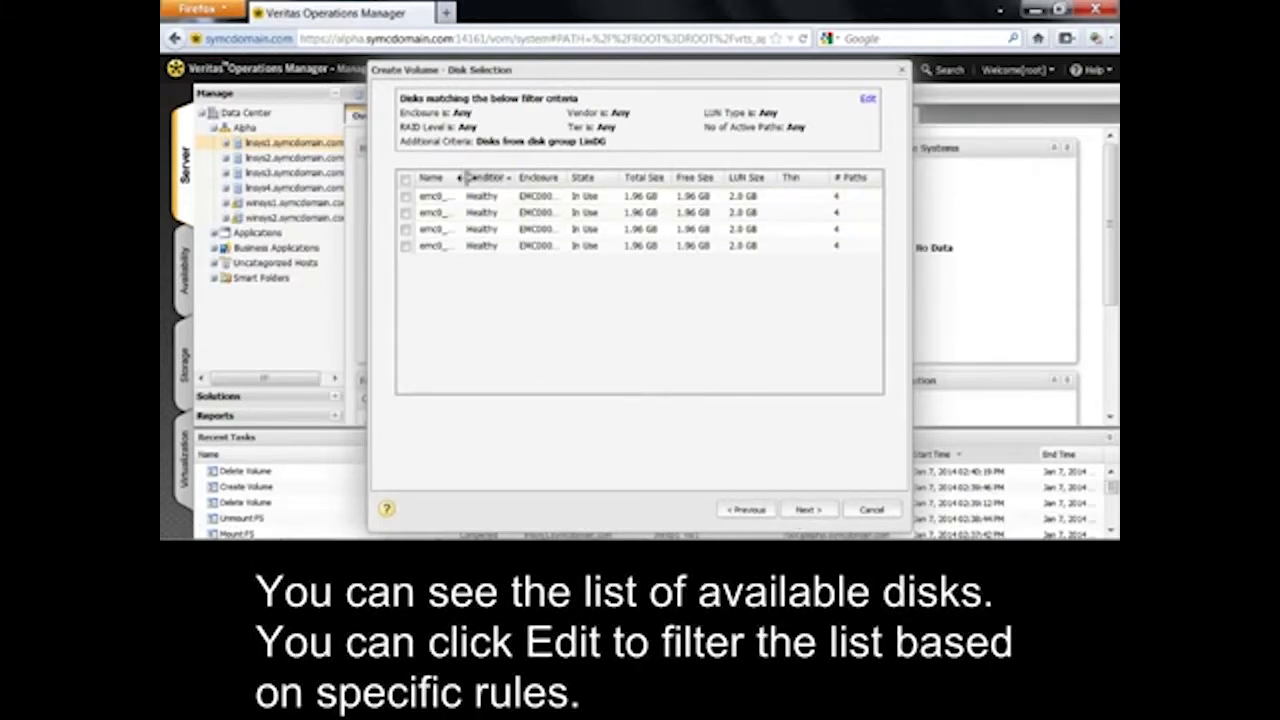
Step: Review the rules available for filtering the LinDG disk list, then return to disk selection without saving a filter
drag(464, 177, 501, 177)
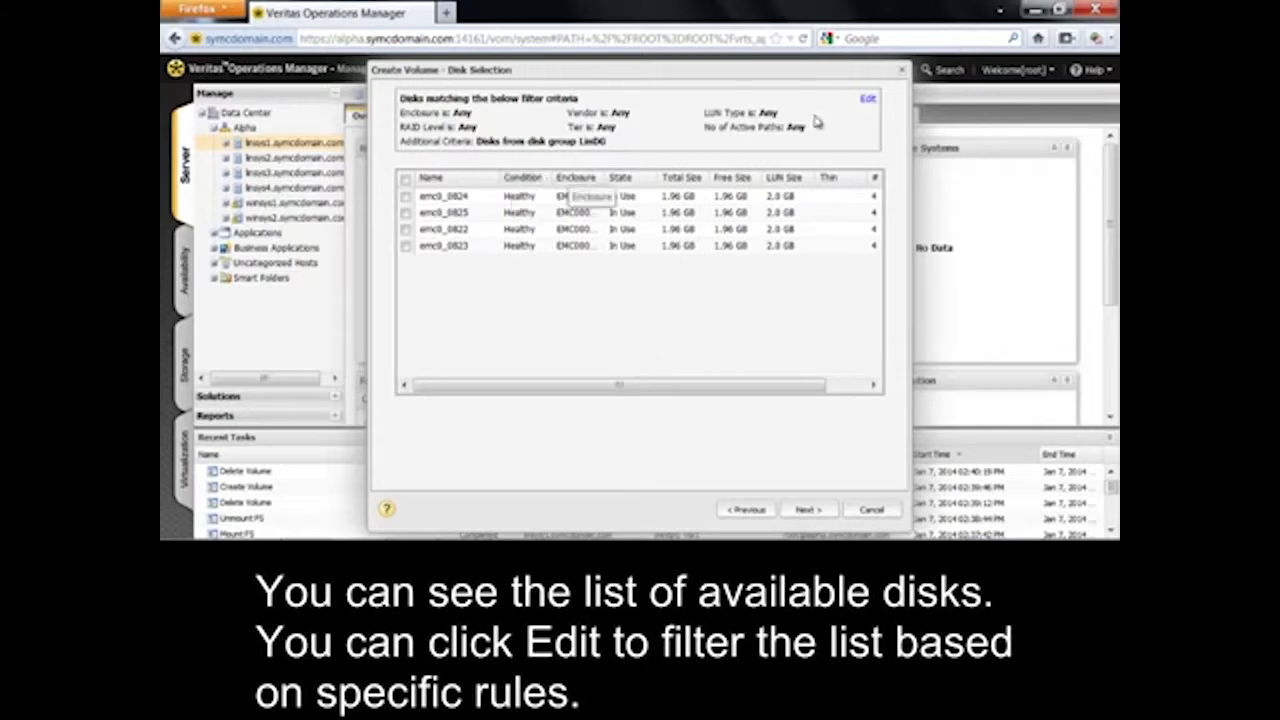
click(868, 102)
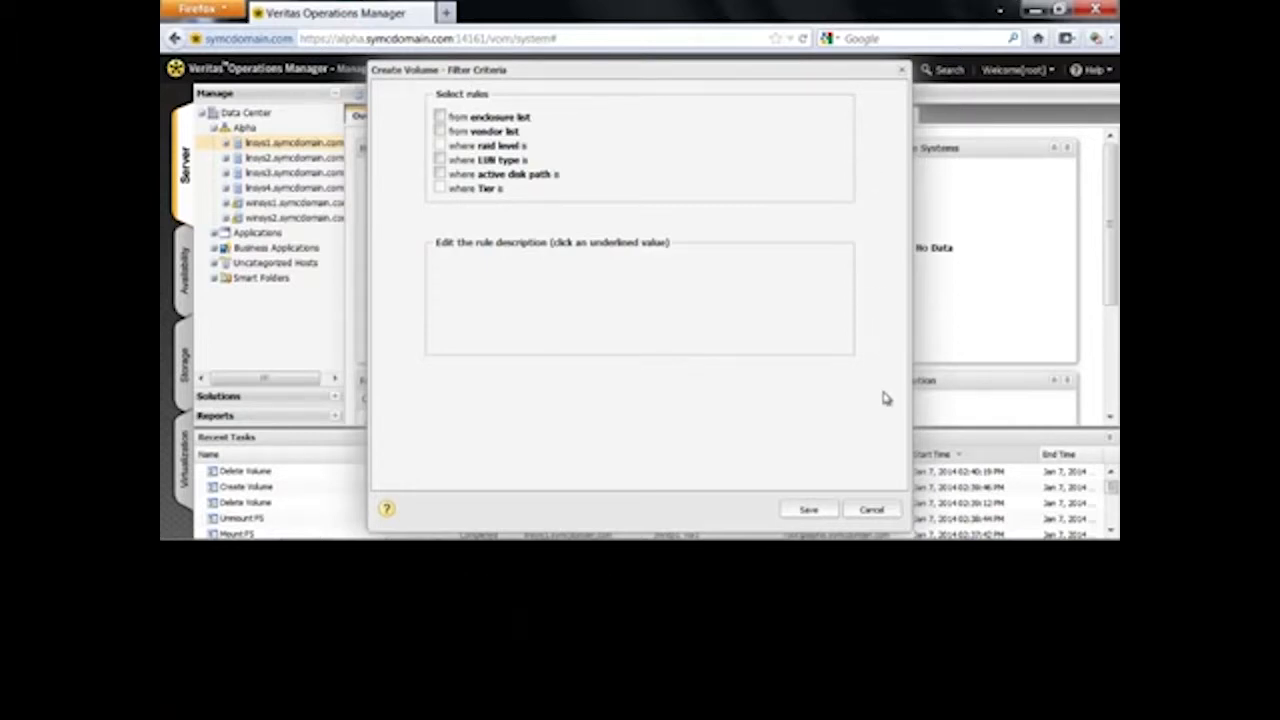
click(884, 510)
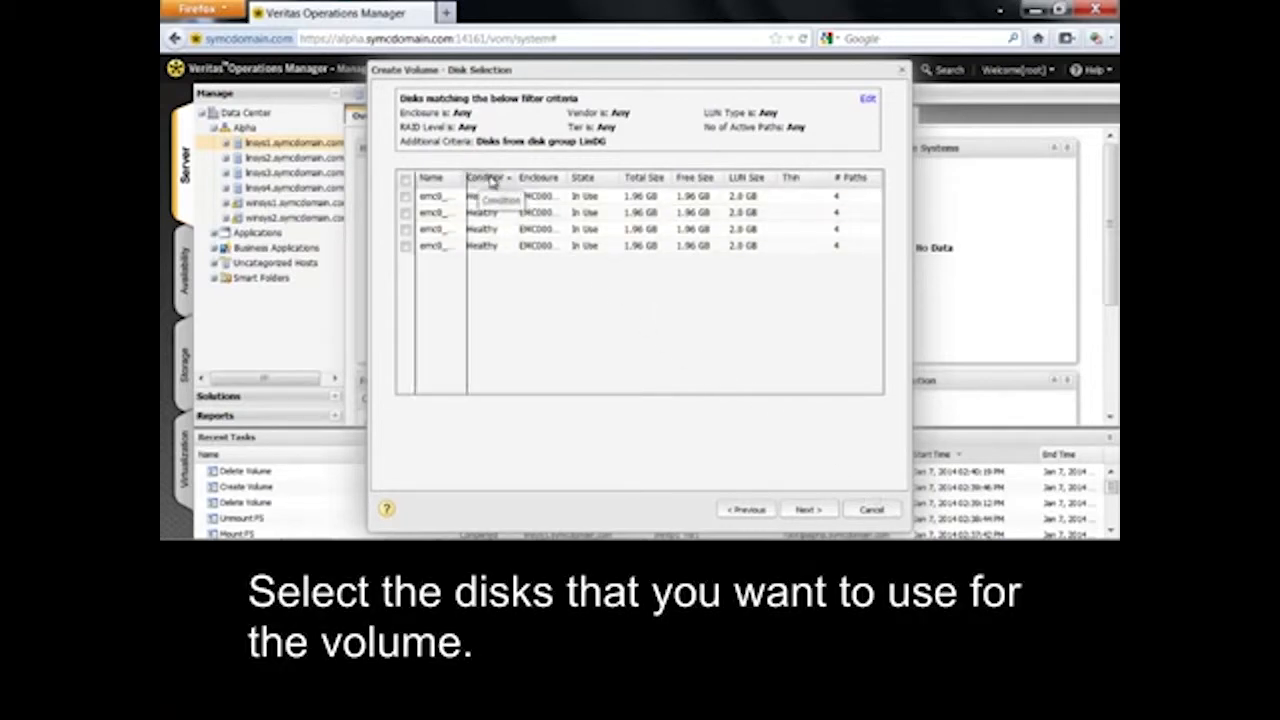
Step: Widen the disk list's Name column and select all LinDG disks for the volume
drag(516, 180, 518, 180)
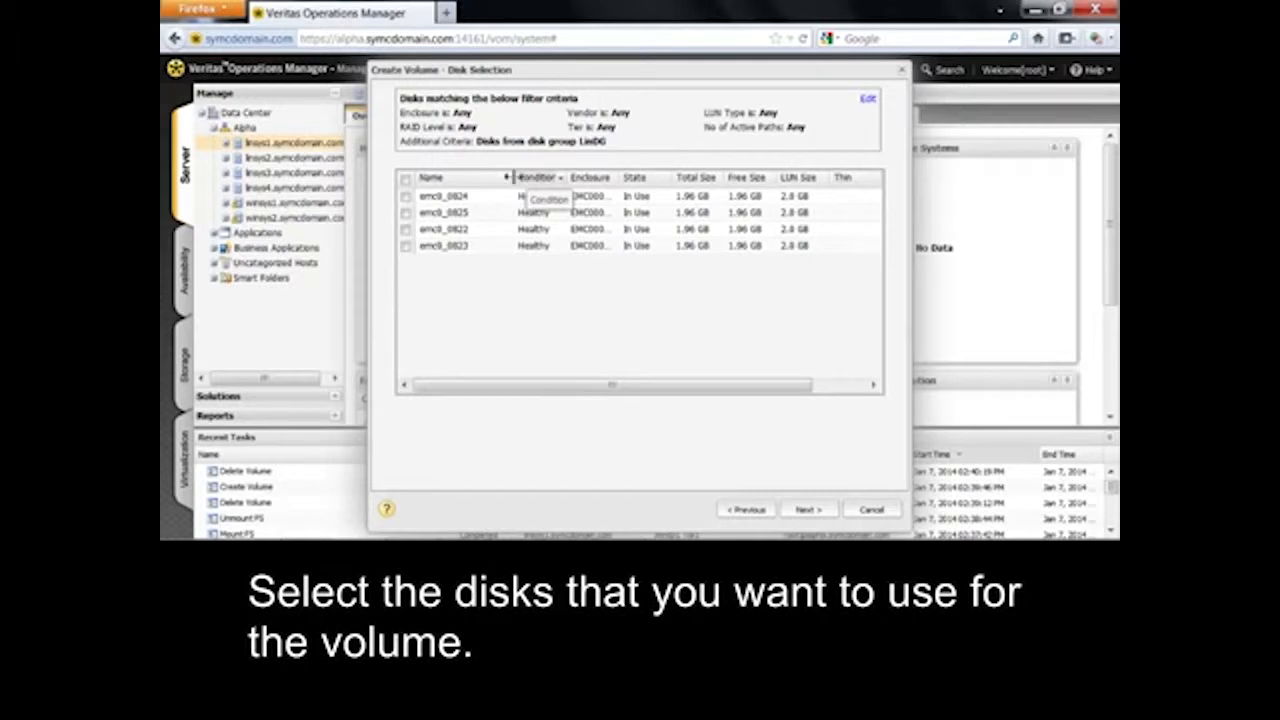
click(406, 181)
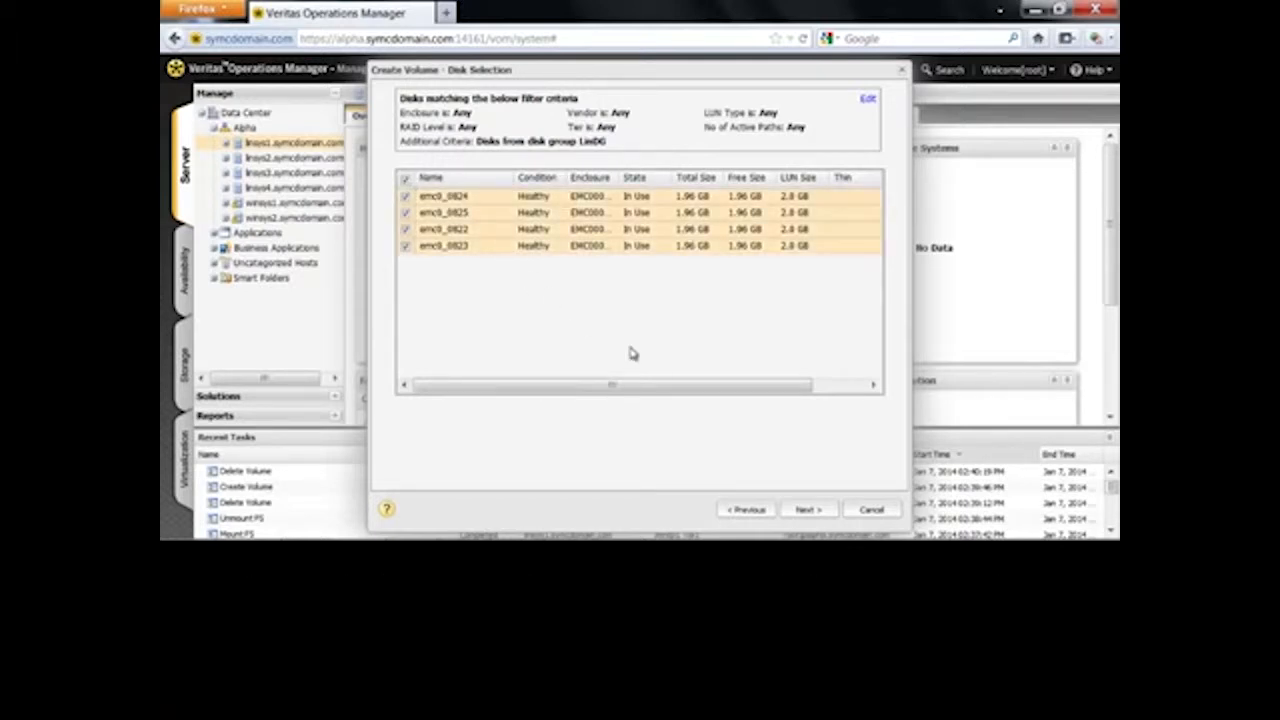
click(820, 512)
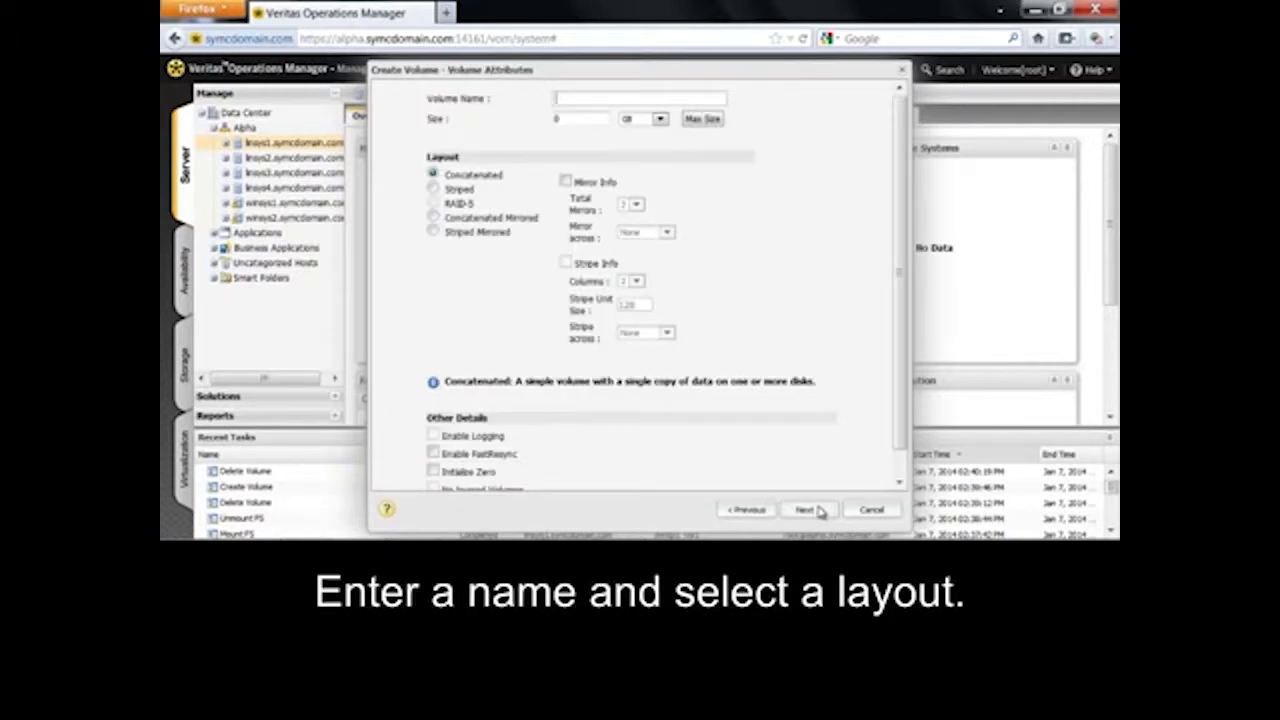
Step: Name the volume Lin_Vol, set its size to 5 GB, and accept the default concatenated layout and other details
text(LH)
text(_)
text(Vol)
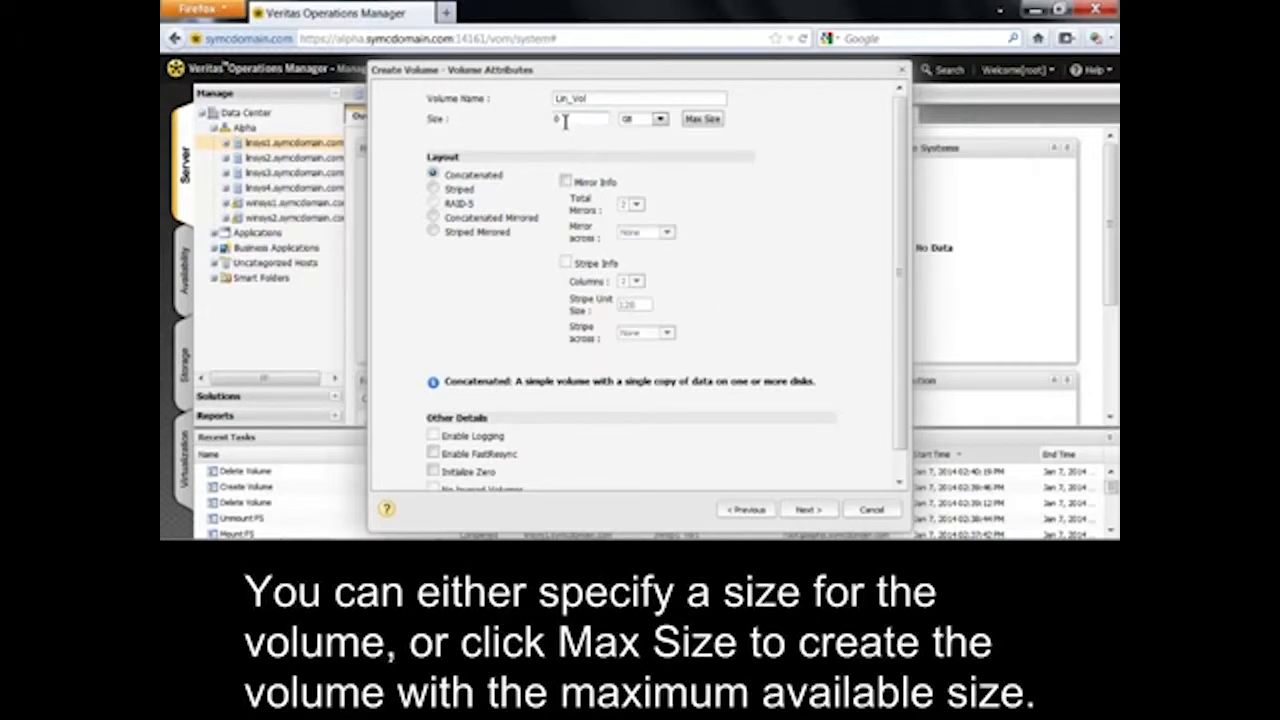
drag(566, 121, 549, 121)
text(5)
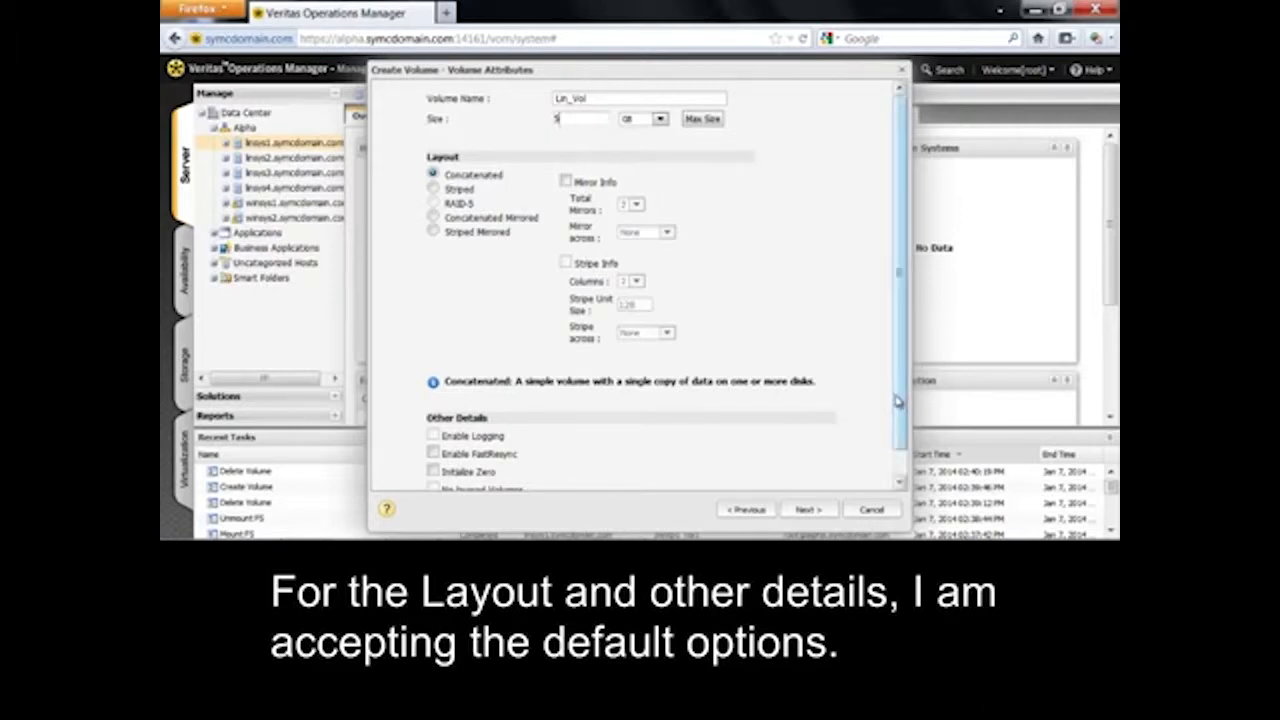
drag(900, 403, 900, 435)
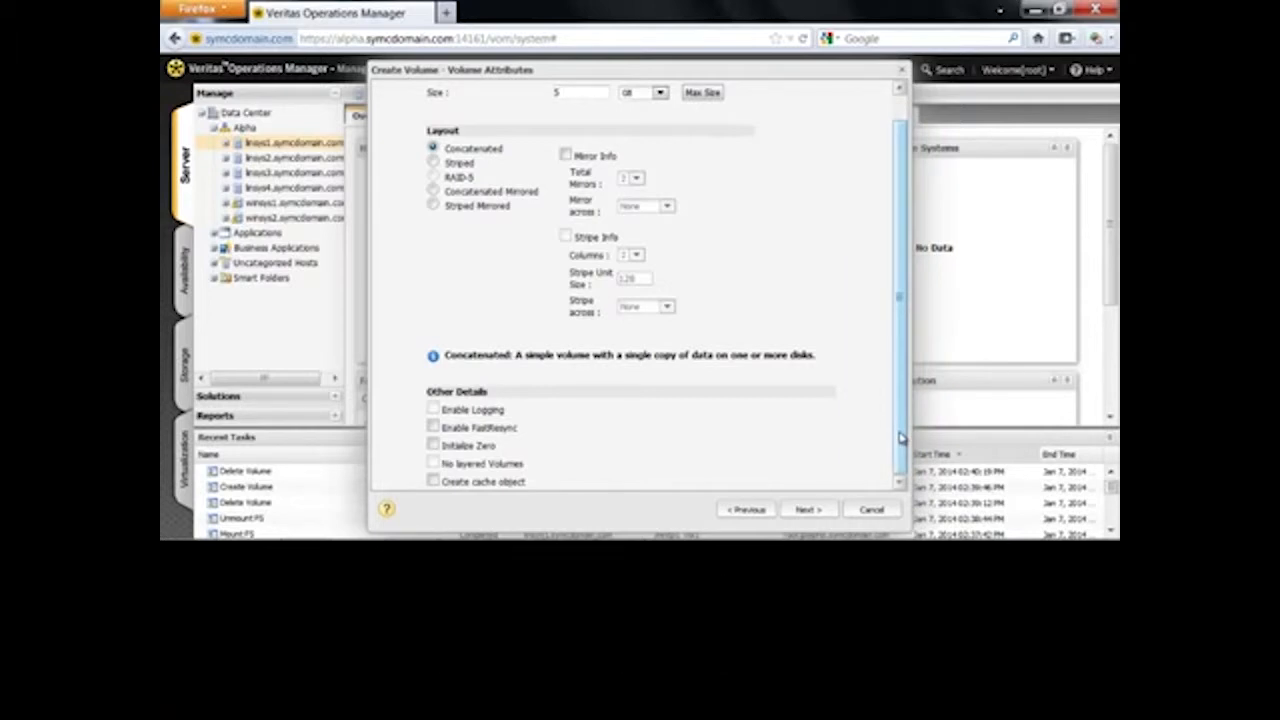
click(808, 510)
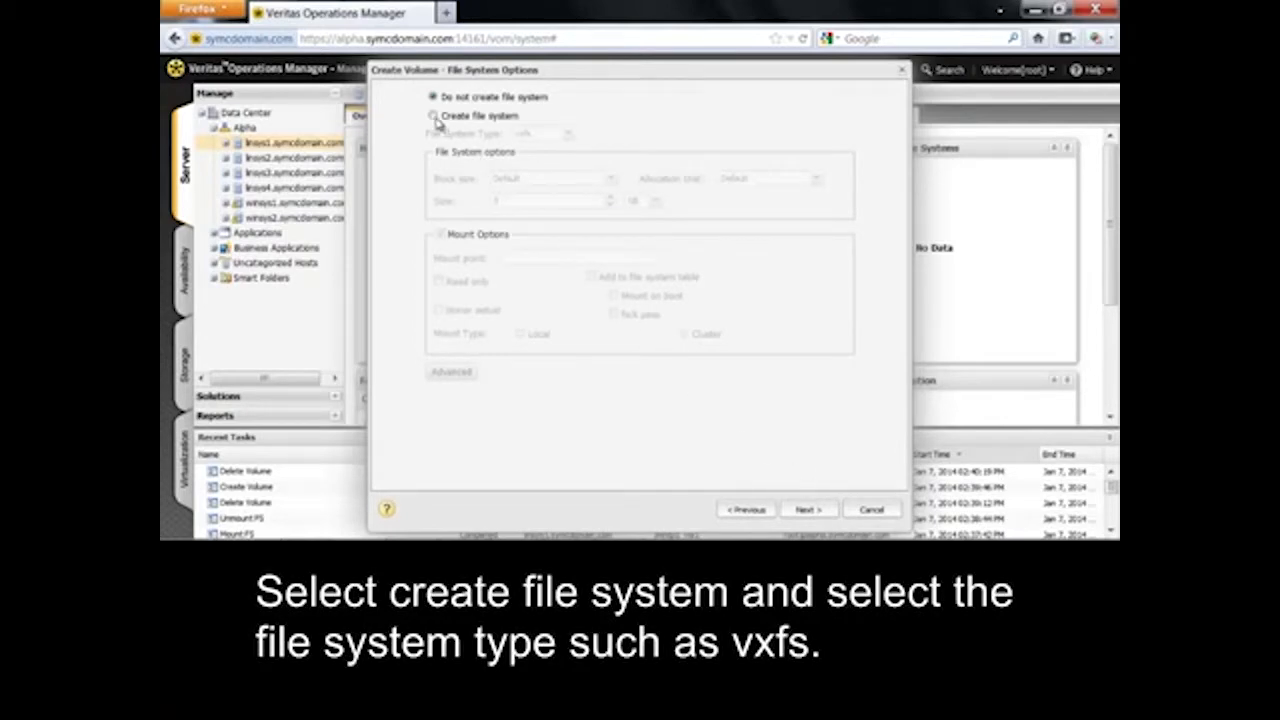
Step: Choose to create a vxfs file system on Lin_Vol with the mount point /mntp1_vol1
click(434, 117)
click(568, 133)
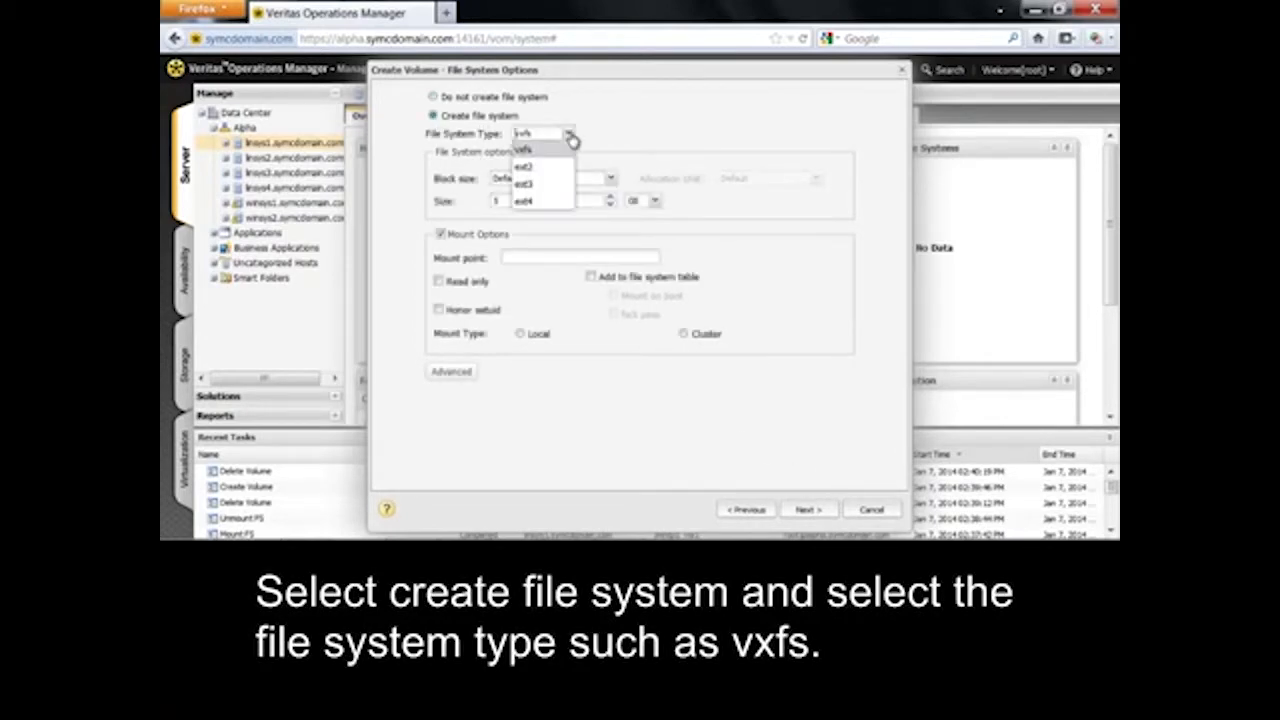
click(566, 152)
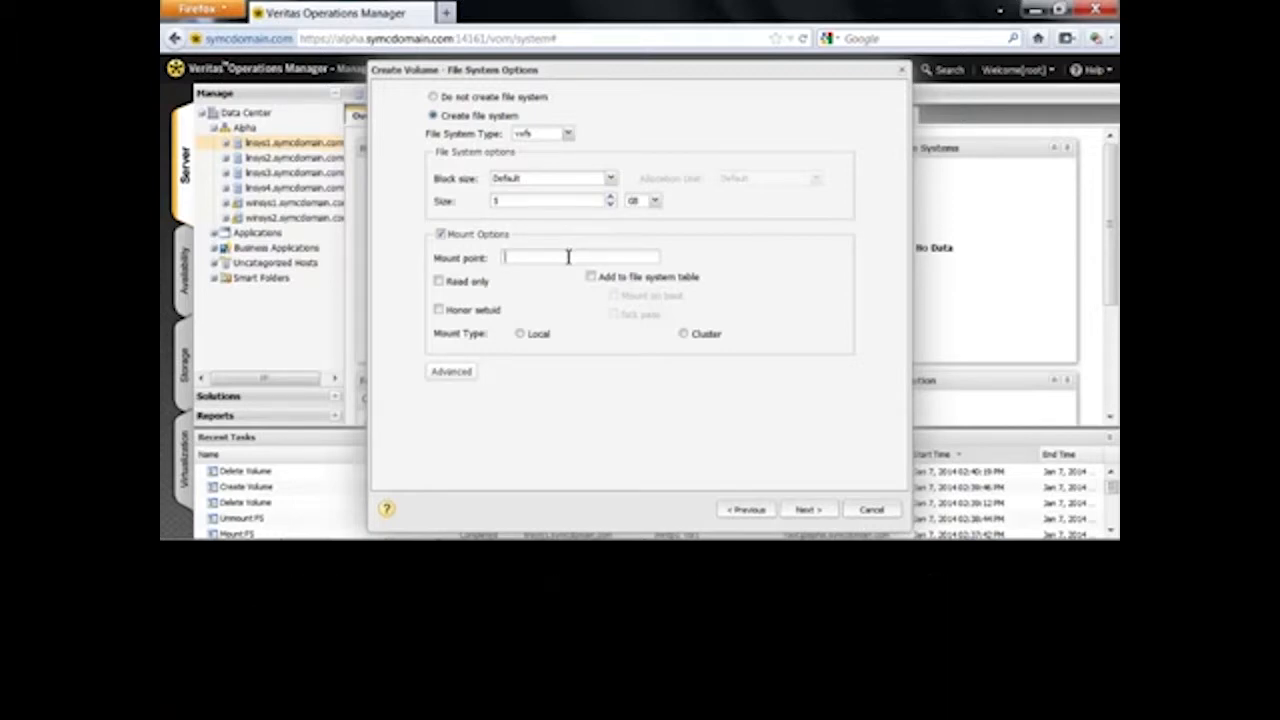
text(/vrts)
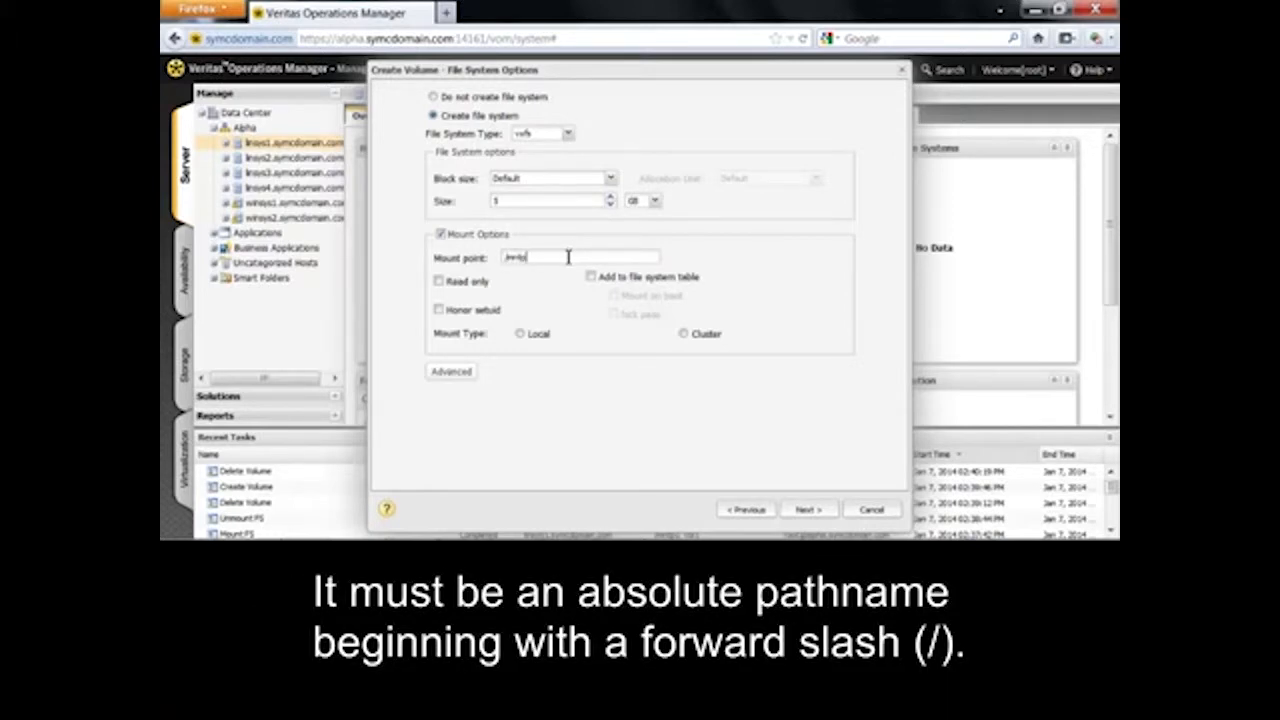
text(1_vol1)
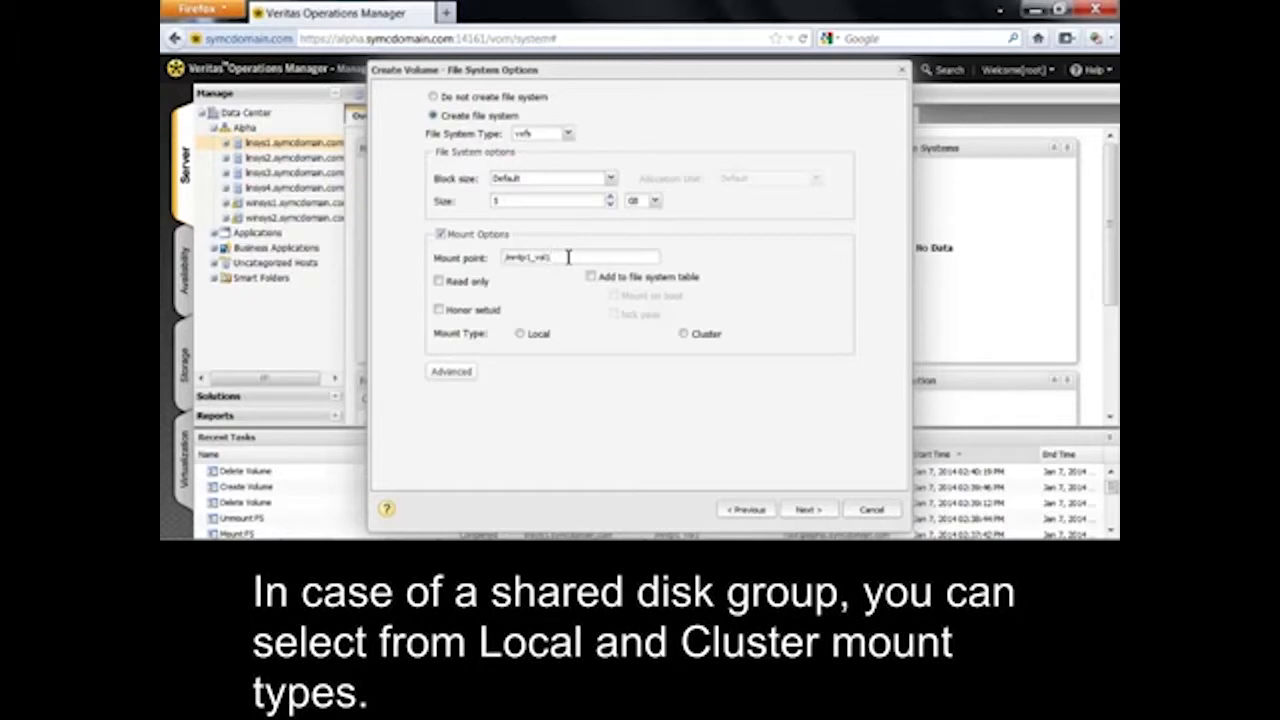
Step: Set the mount type to Cluster on nodes vomqalnx2 and vomqalnx1, and view the advanced options without changing them
click(684, 335)
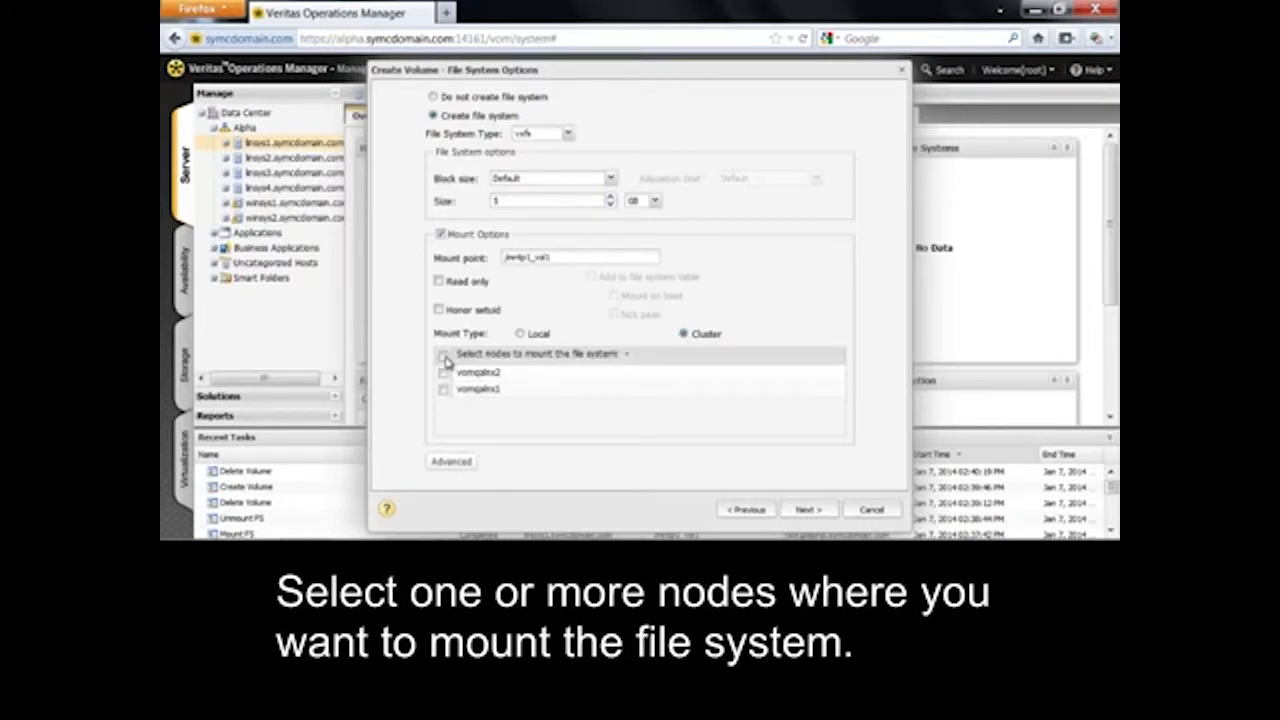
click(445, 357)
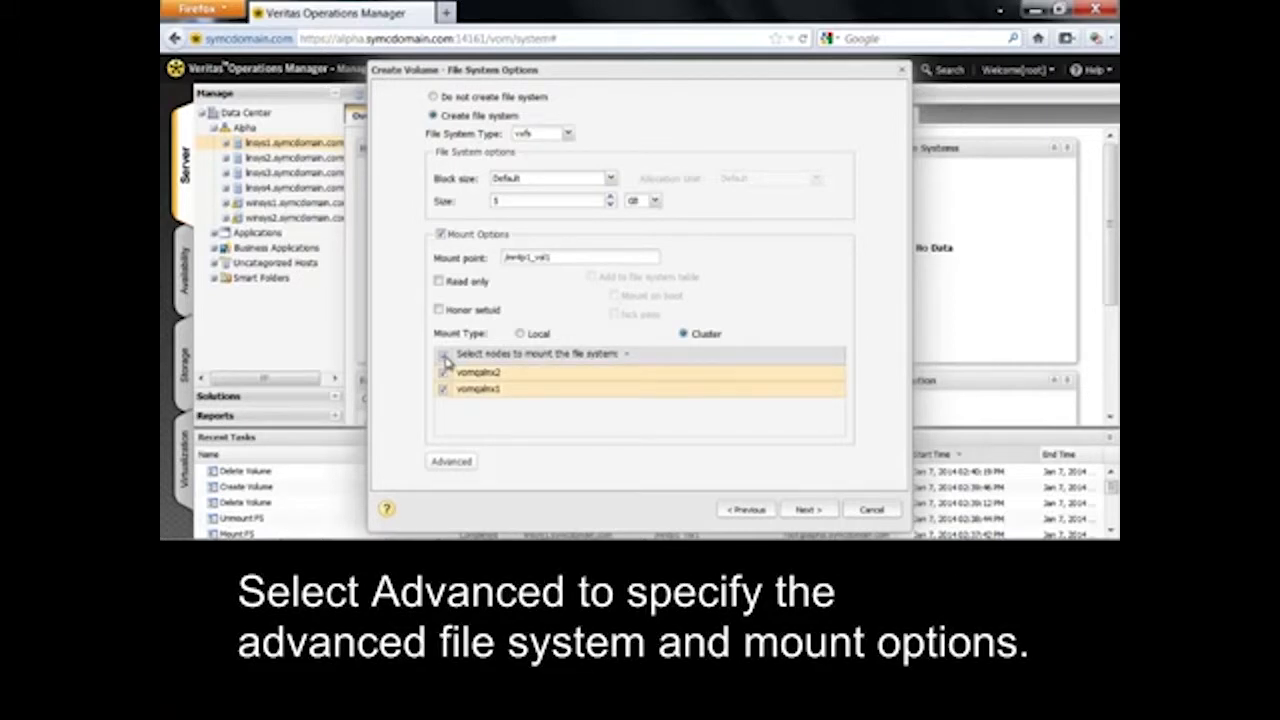
click(465, 462)
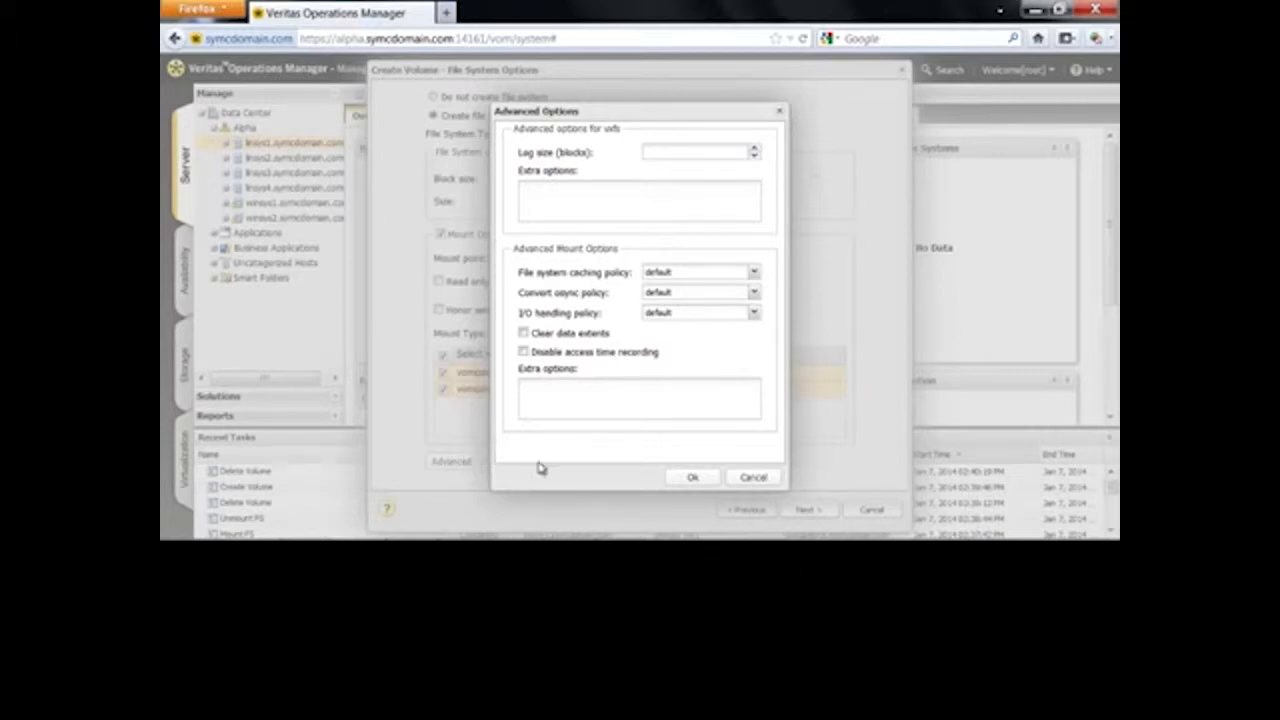
click(747, 479)
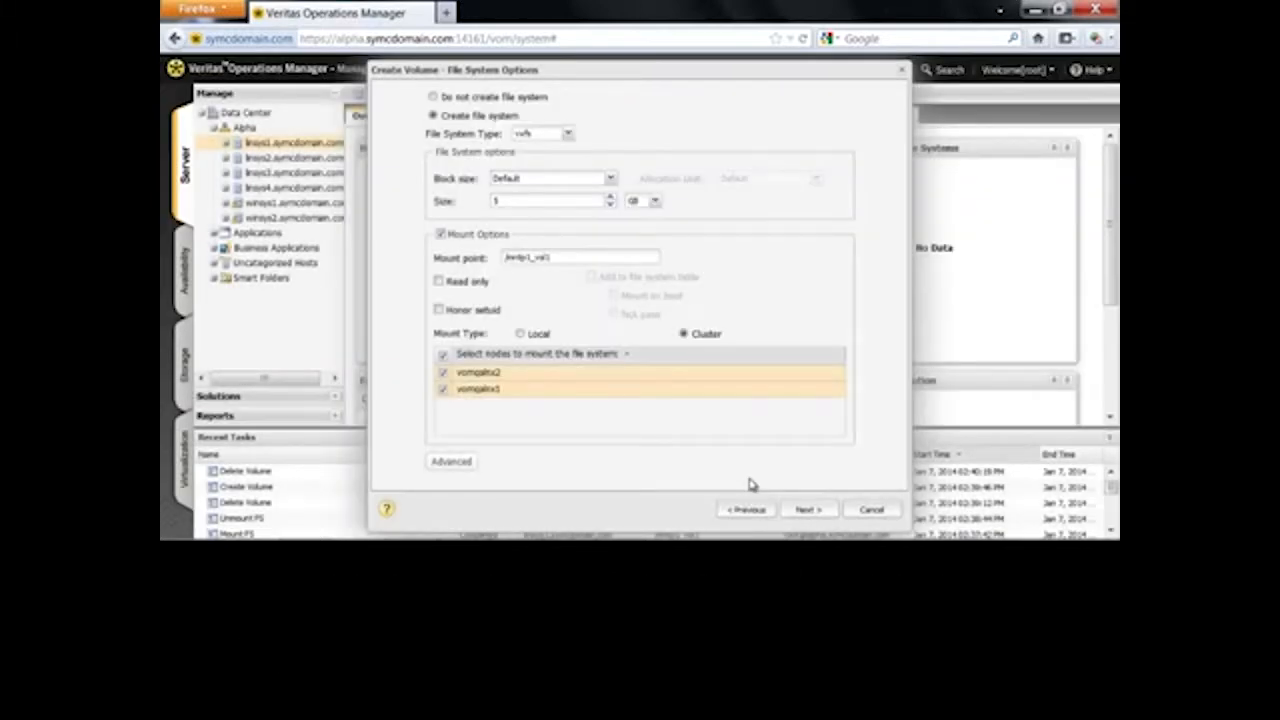
Step: Proceed to the summary, create Lin_Vol with its file system, and close the wizard
click(809, 512)
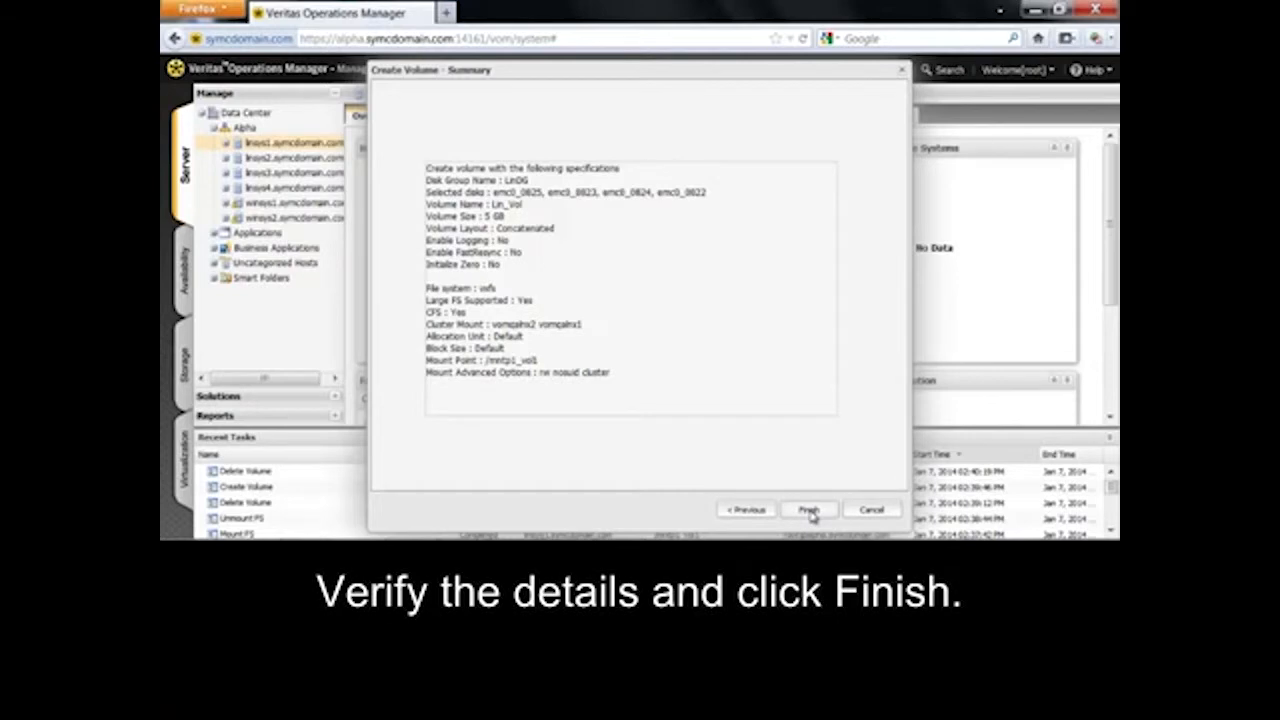
click(809, 511)
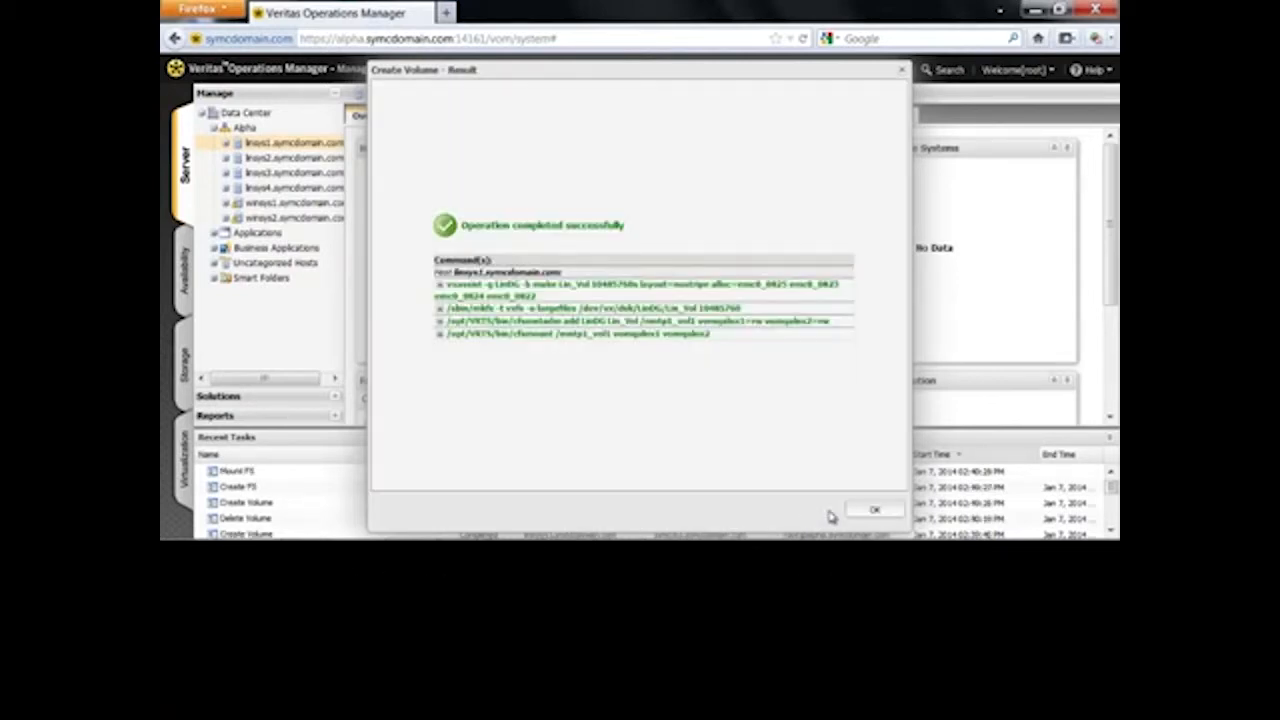
click(872, 510)
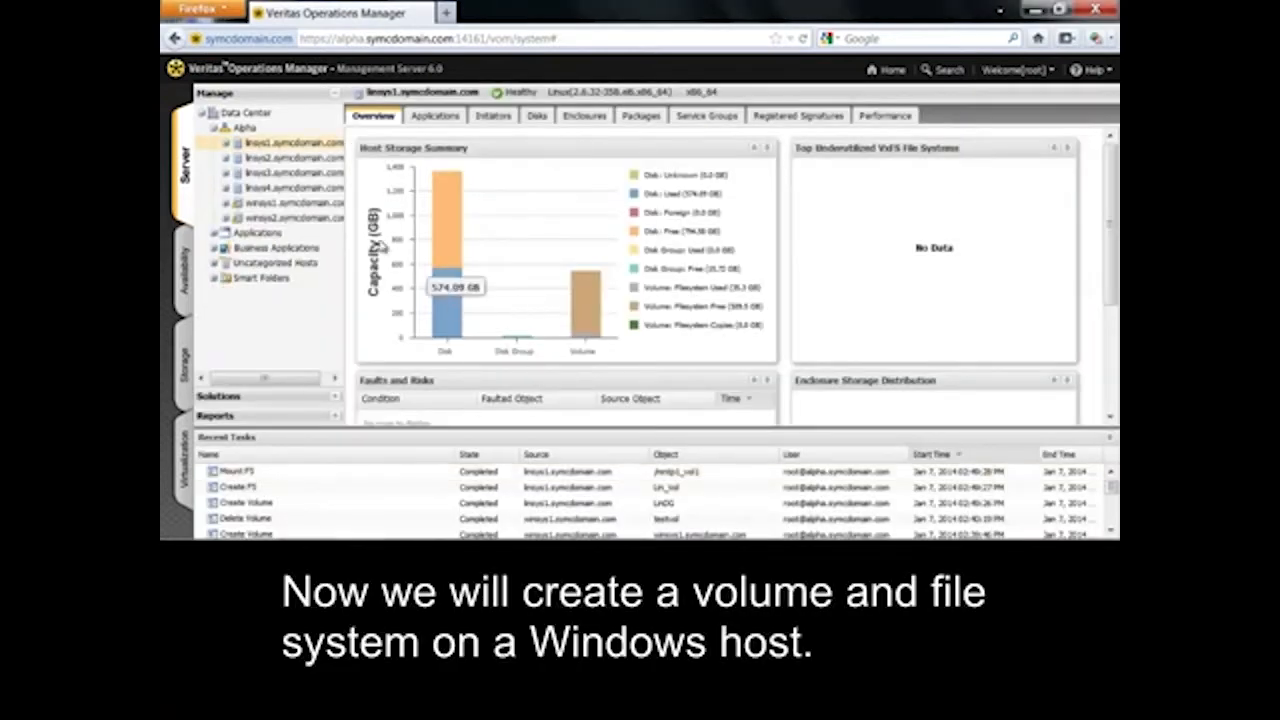
Step: Start creating a volume on host winsys1 from disk group Win_DG, with disks selected manually from the group
click(296, 203)
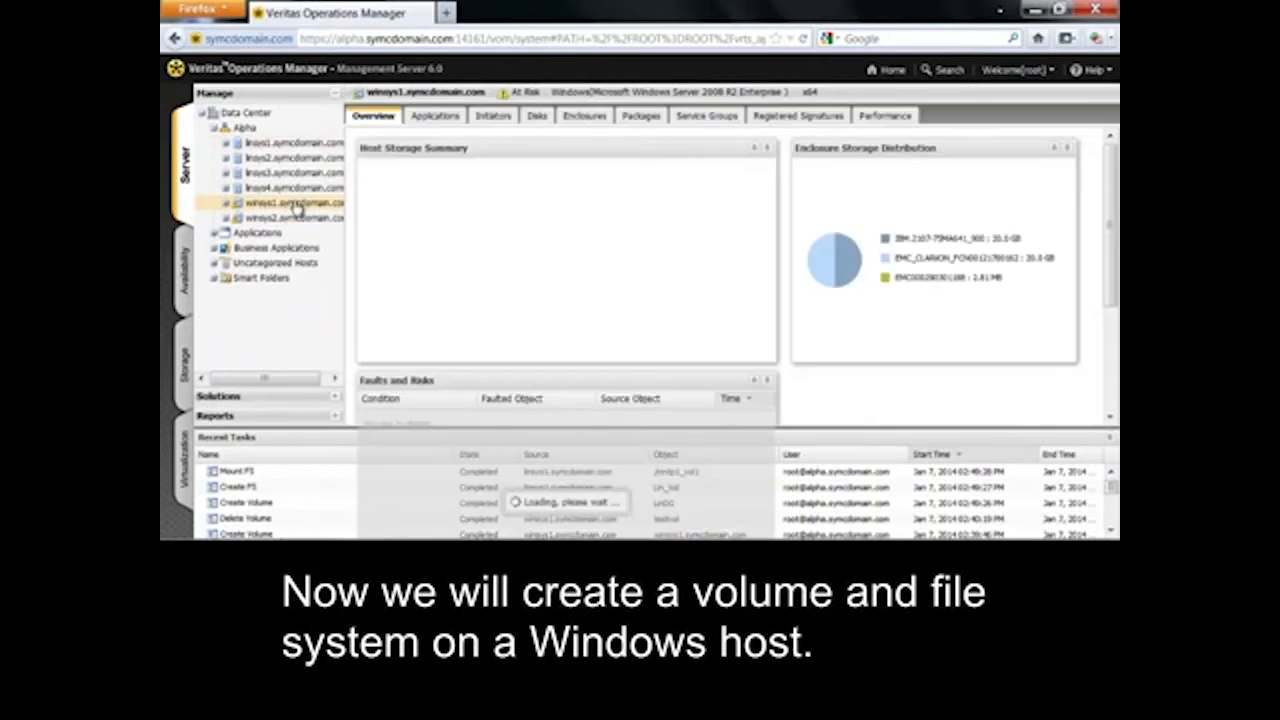
right_click(297, 206)
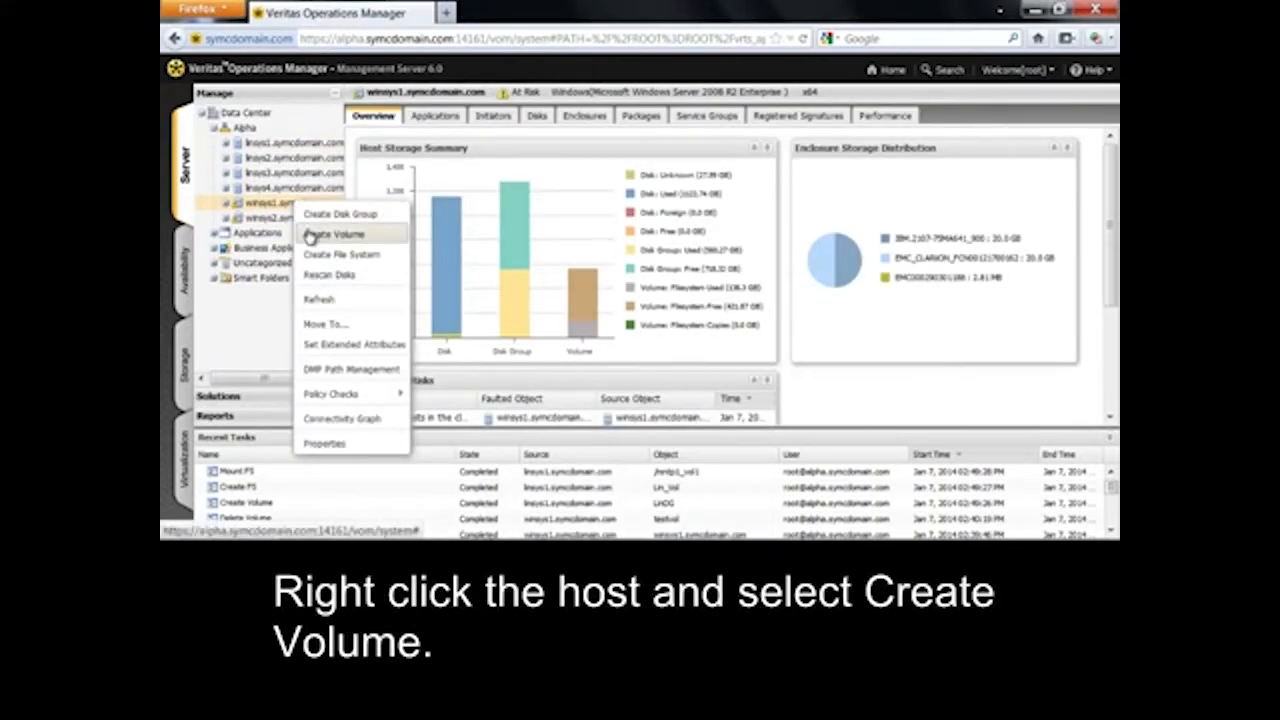
click(310, 234)
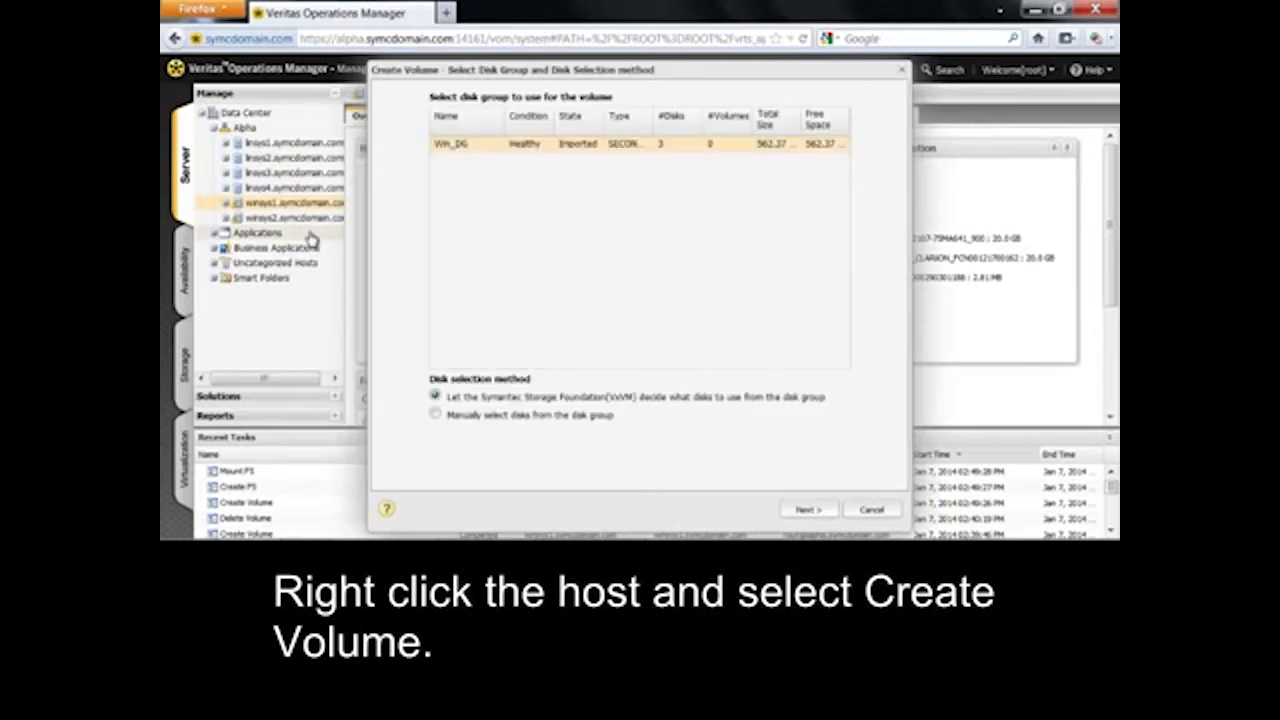
click(436, 414)
click(806, 510)
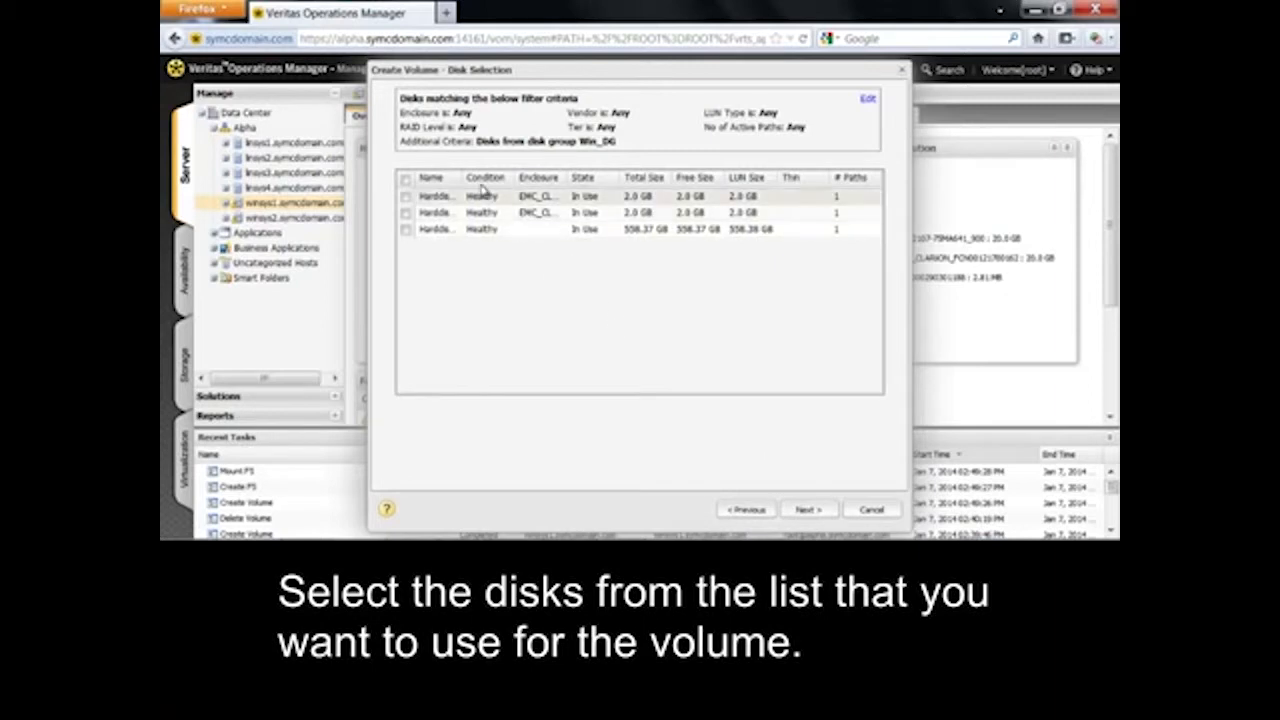
Step: Widen the disk list's Name column and select Harddisk10, Harddisk8 and Harddisk1 for the Windows volume
drag(463, 177, 507, 177)
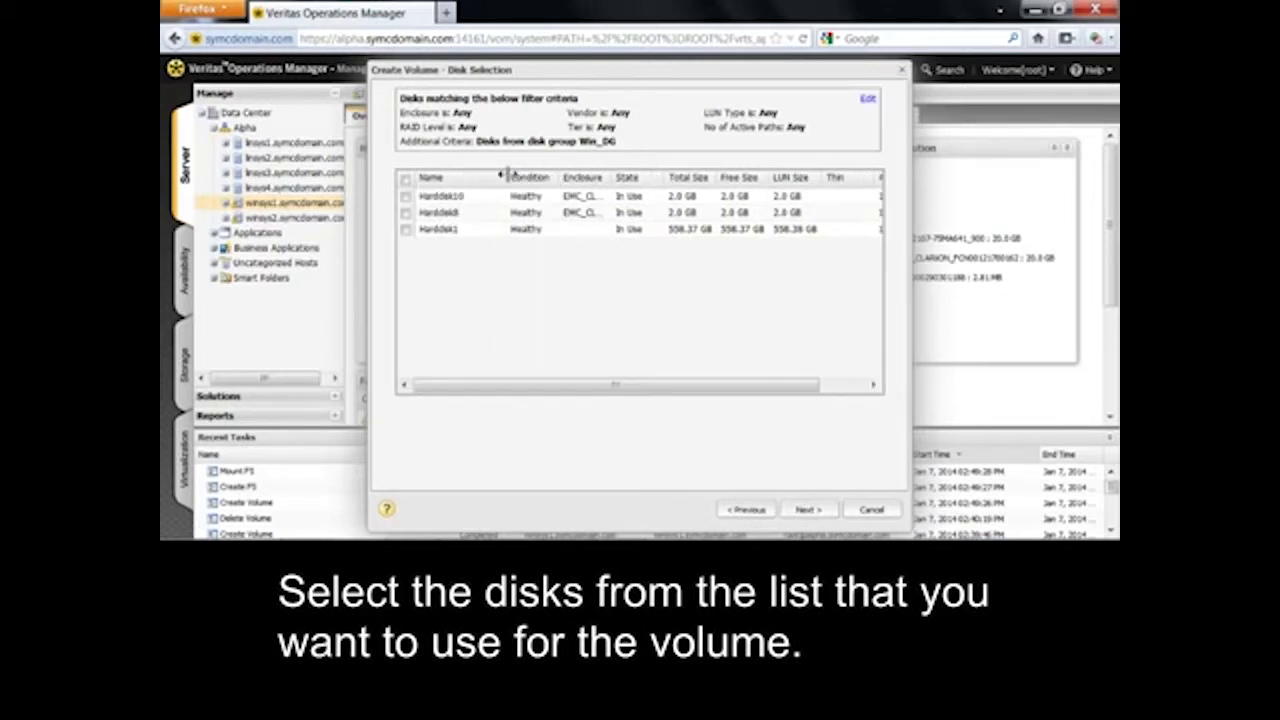
click(405, 179)
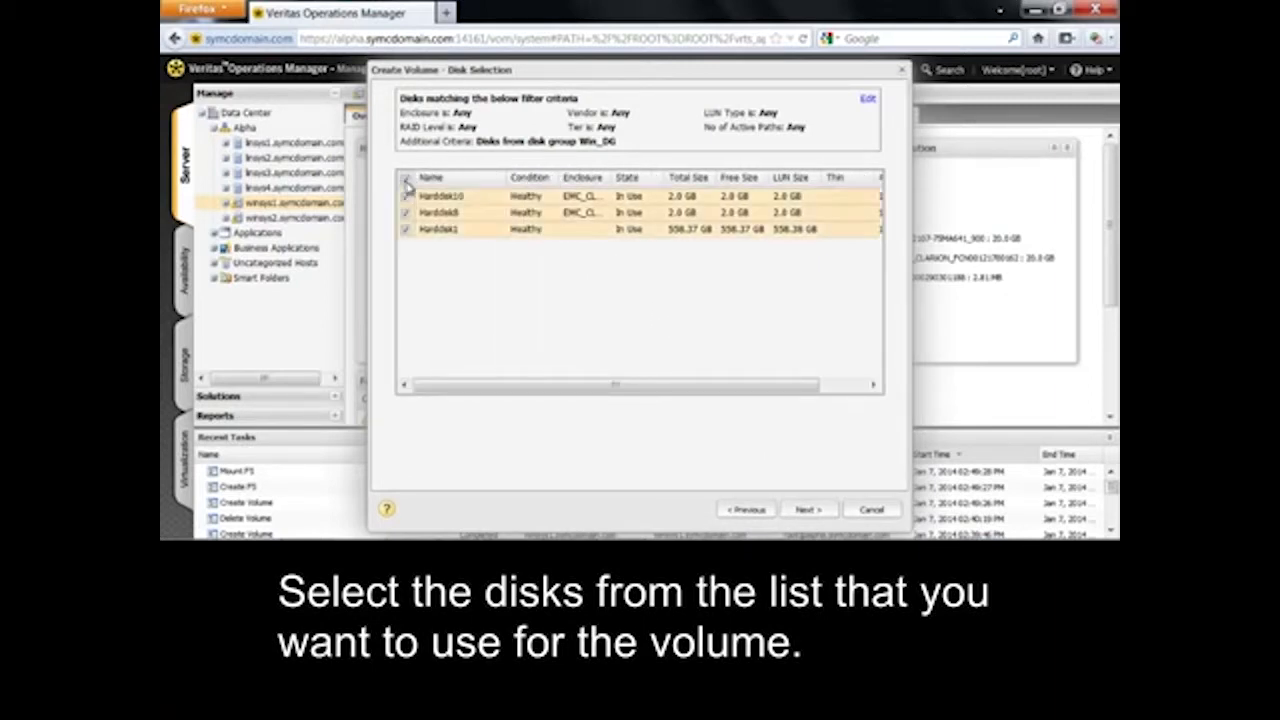
click(822, 511)
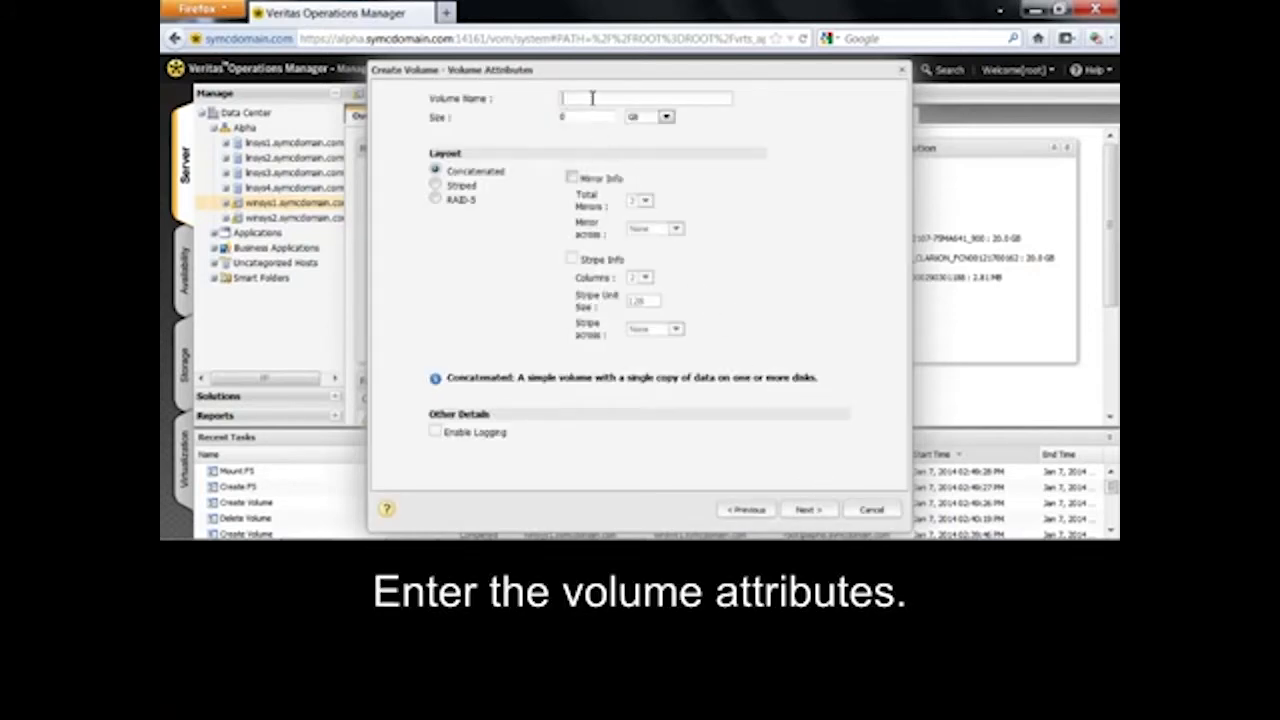
Step: Name the volume Win_Vol, set its size to 3 GB, and accept the default concatenated layout
text(Win_Vo)
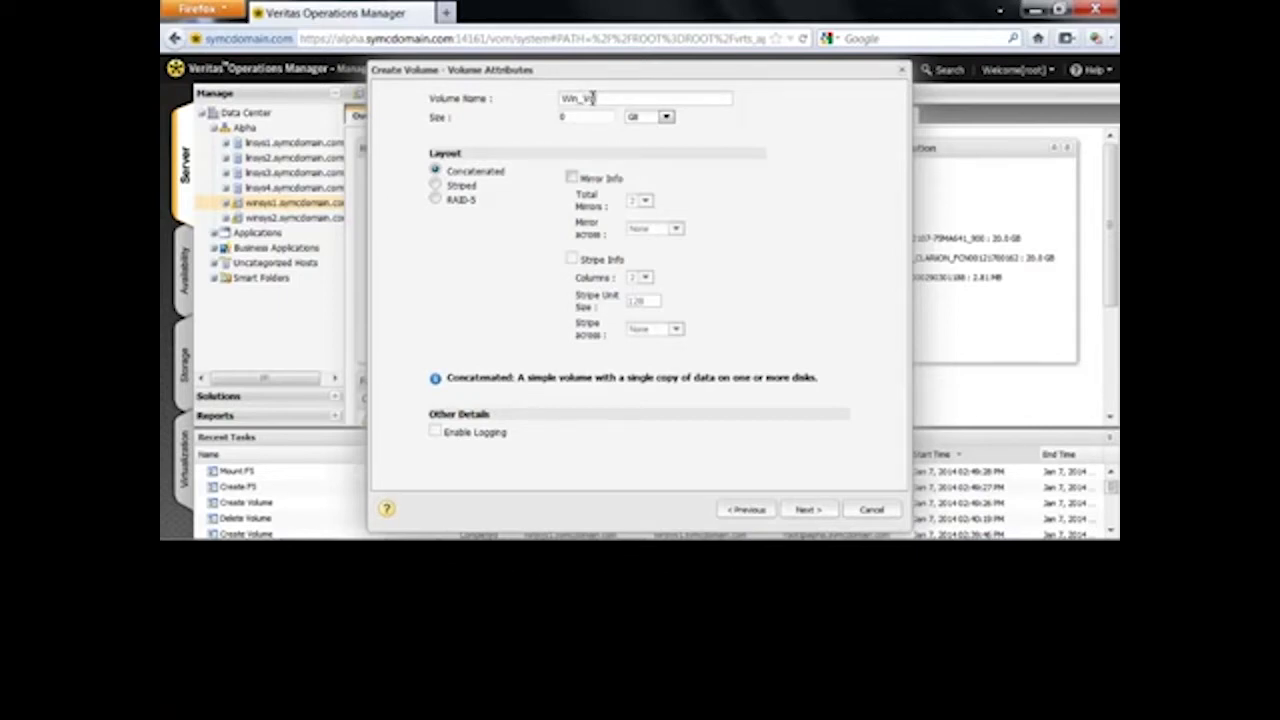
text(l)
key(Tab)
text(2)
click(805, 510)
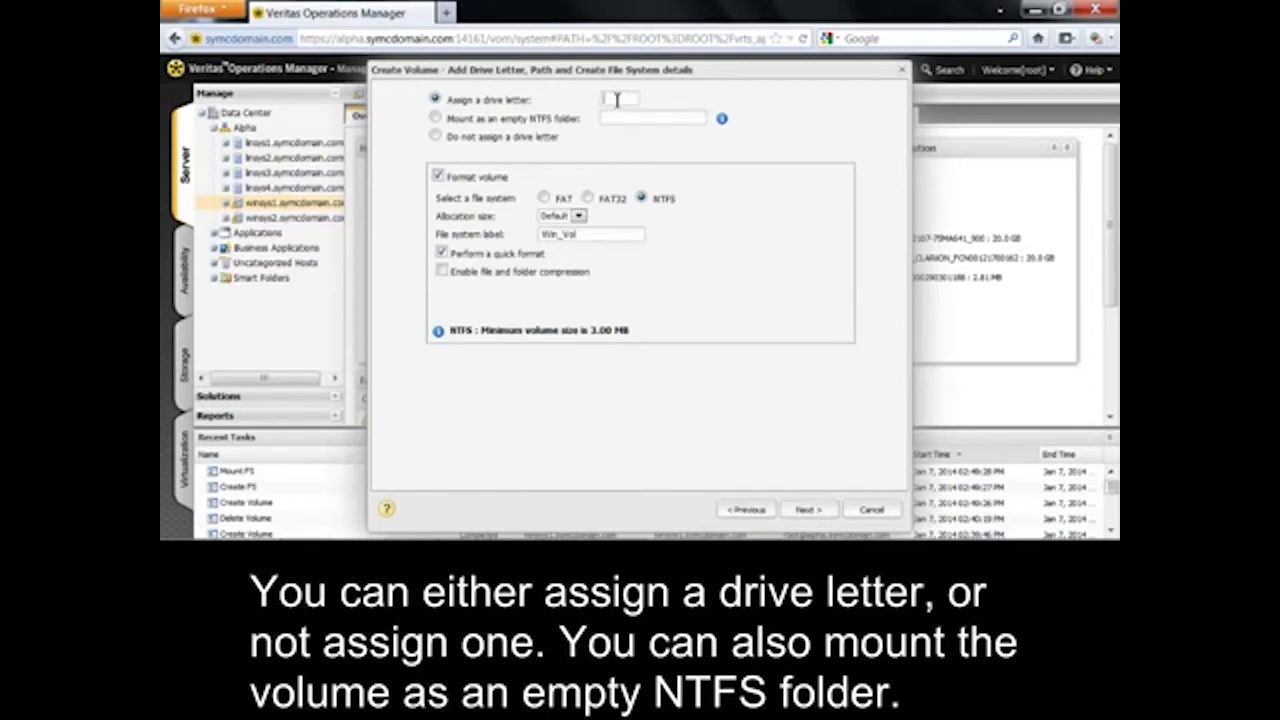
Step: Assign drive letter F with the default NTFS quick format, create Win_Vol, and close the wizard
text(E)
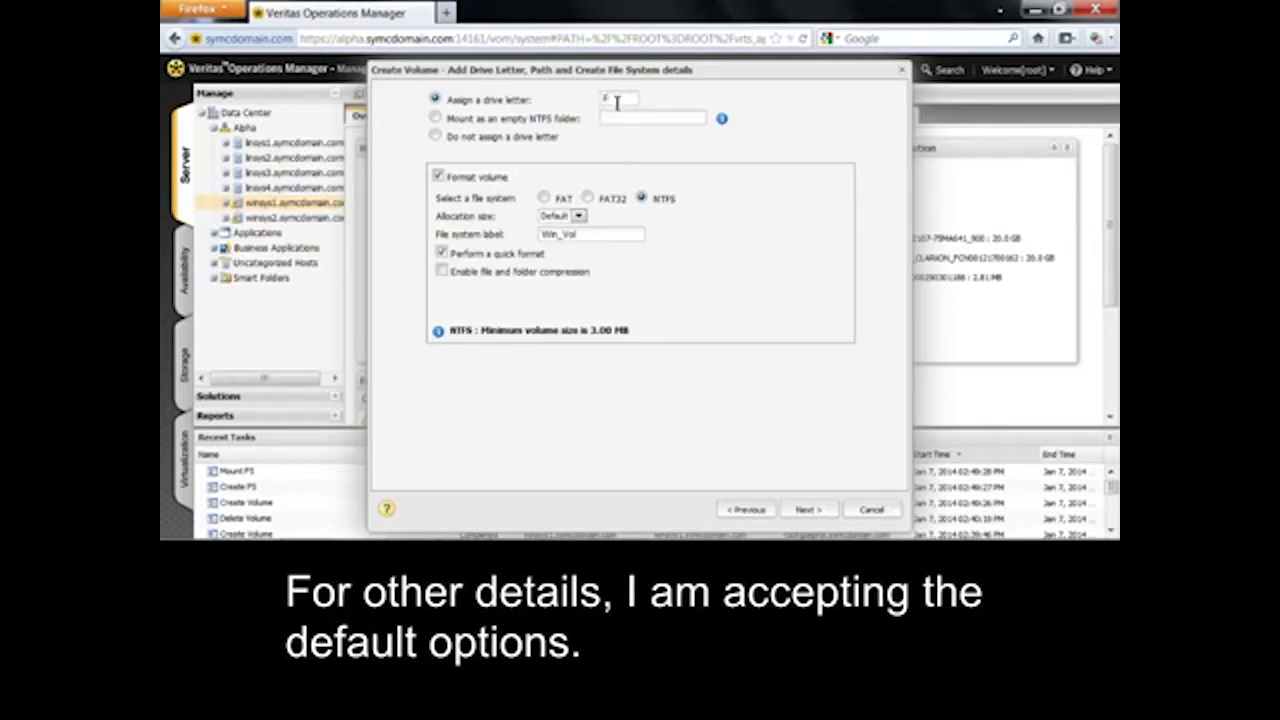
click(806, 510)
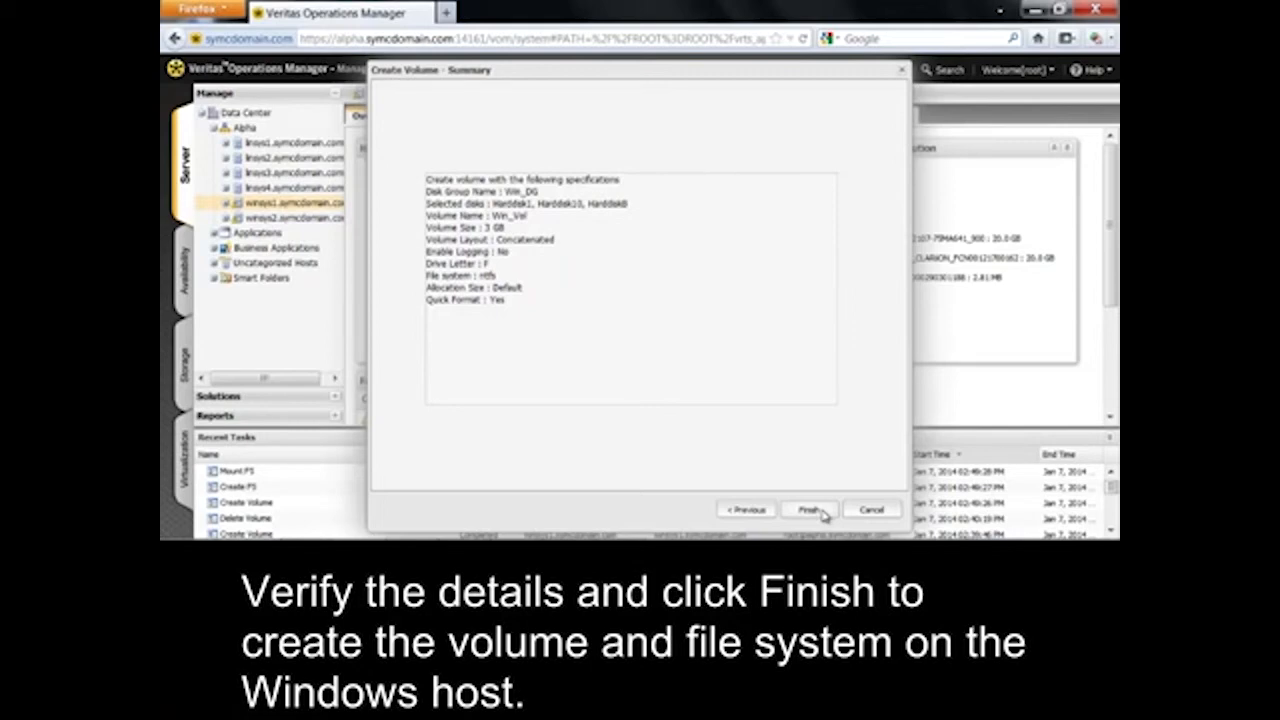
click(808, 510)
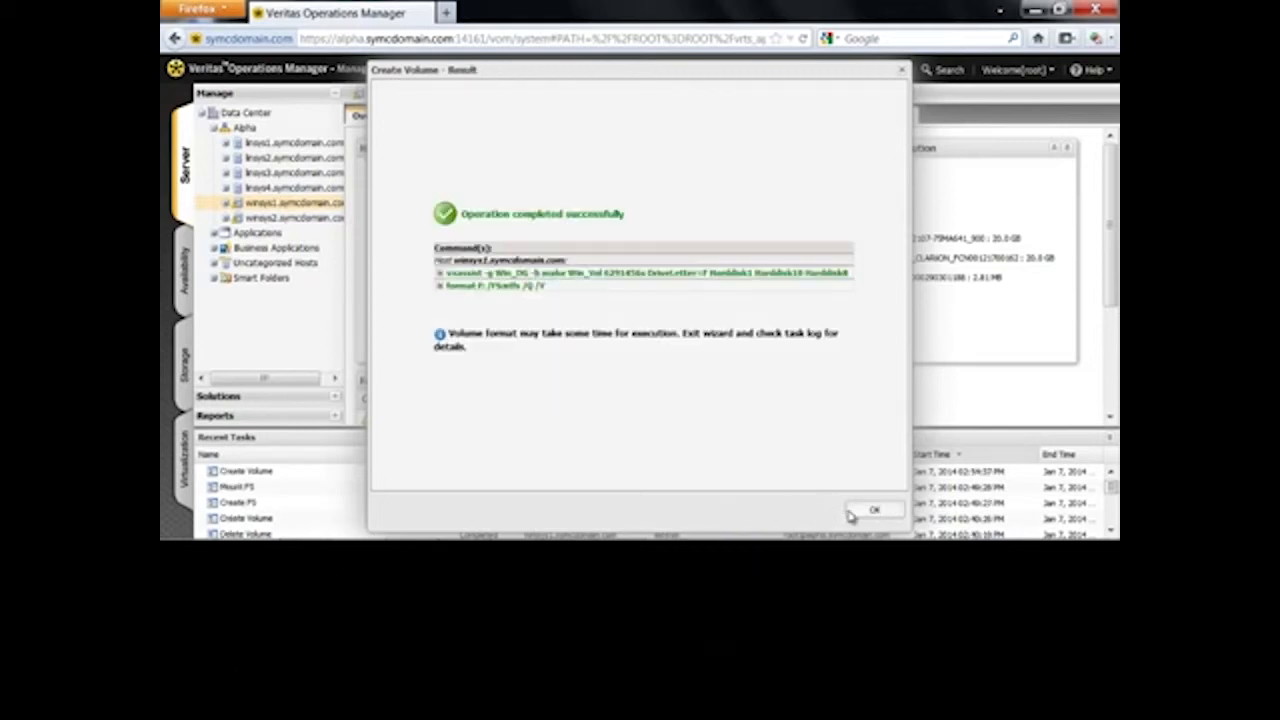
click(852, 512)
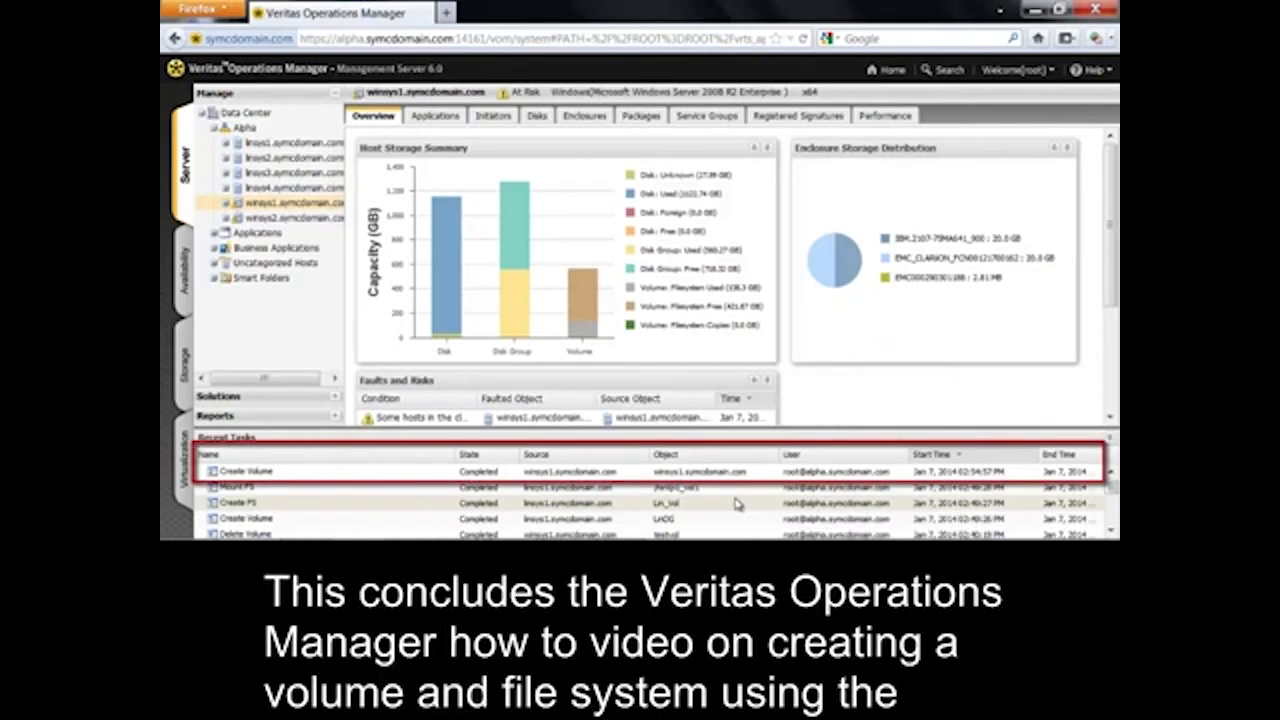